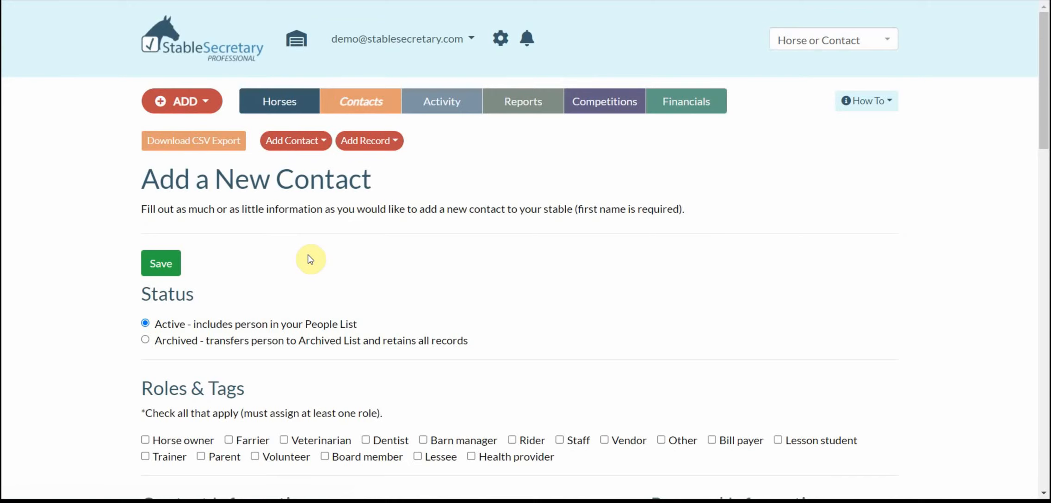
# Step: Mark the new contact as a horse owner
pyautogui.scroll(-5, 310, 259)
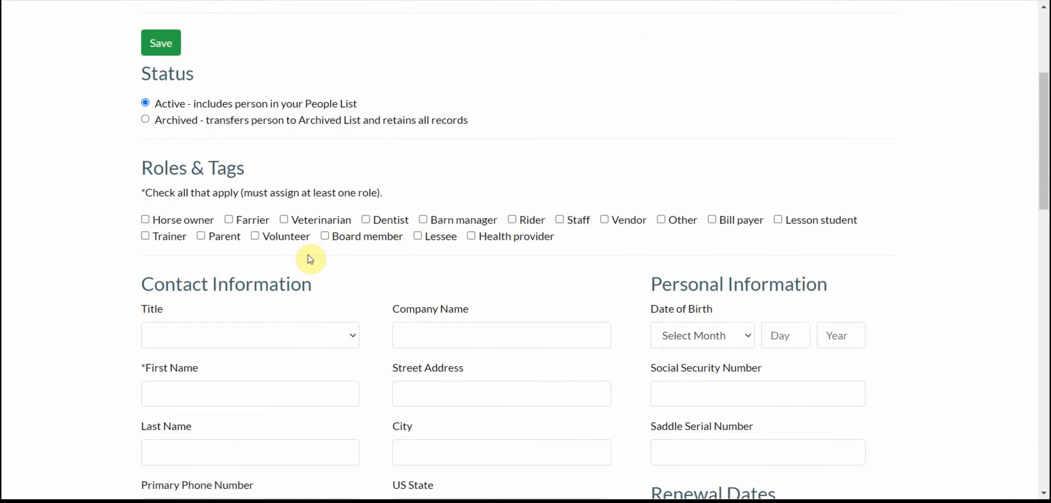
pyautogui.scroll(-3, 309, 259)
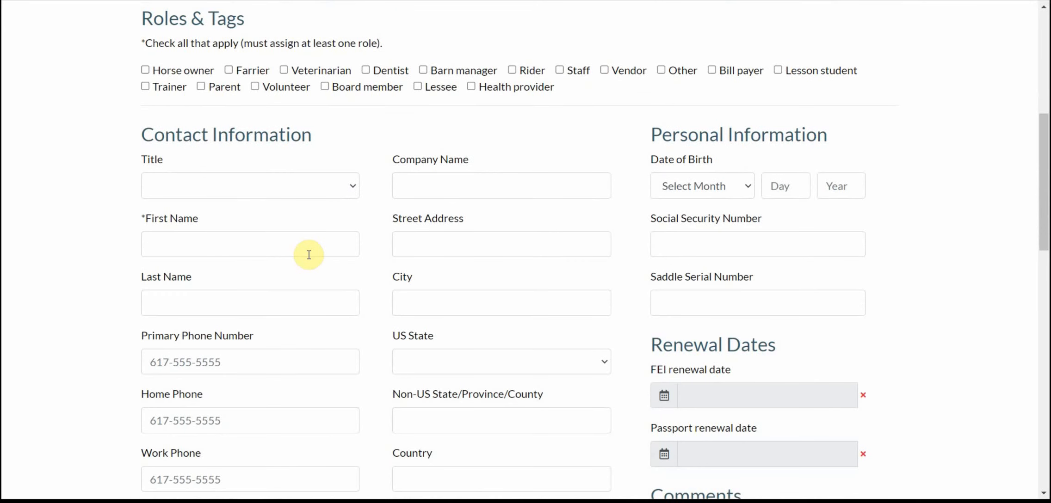
pyautogui.click(145, 71)
# Step: Enter the contact's first name and last name
pyautogui.scroll(-1, 323, 242)
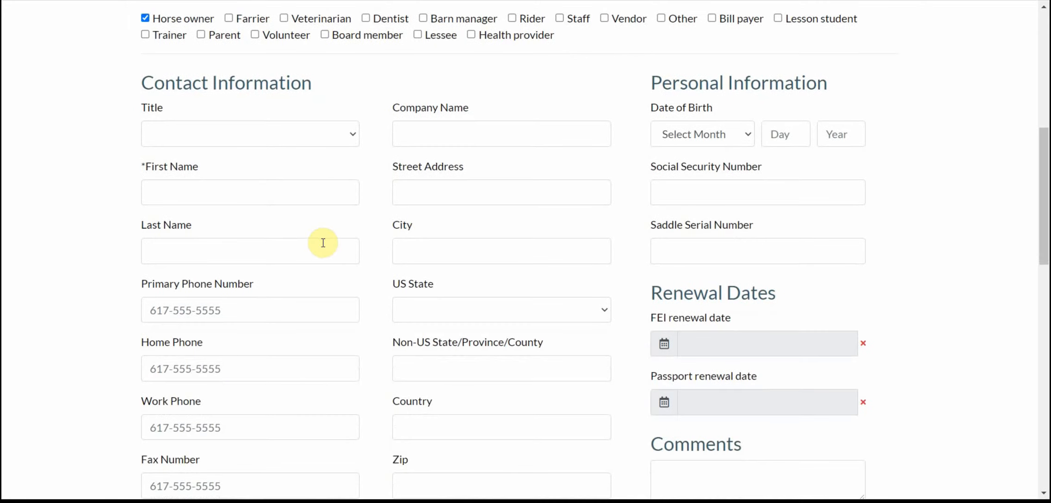
pyautogui.click(271, 188)
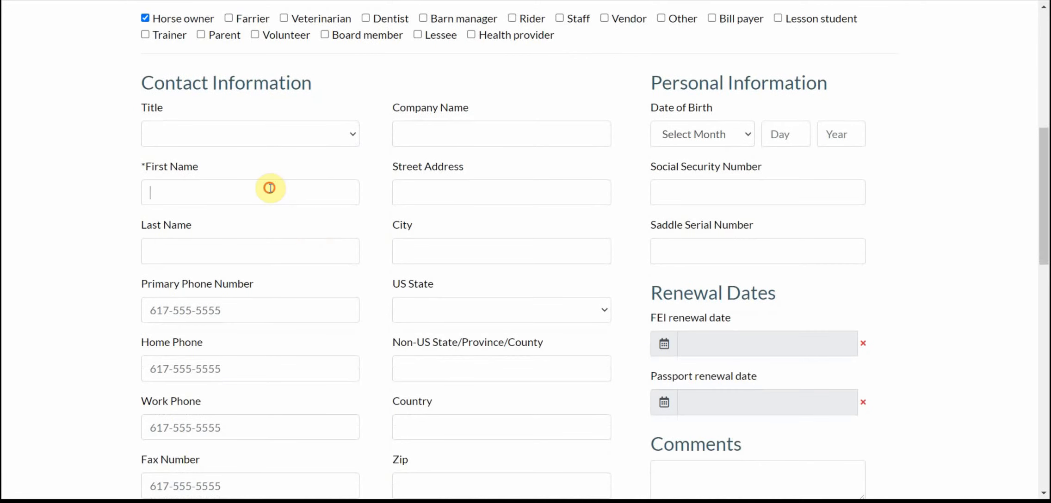
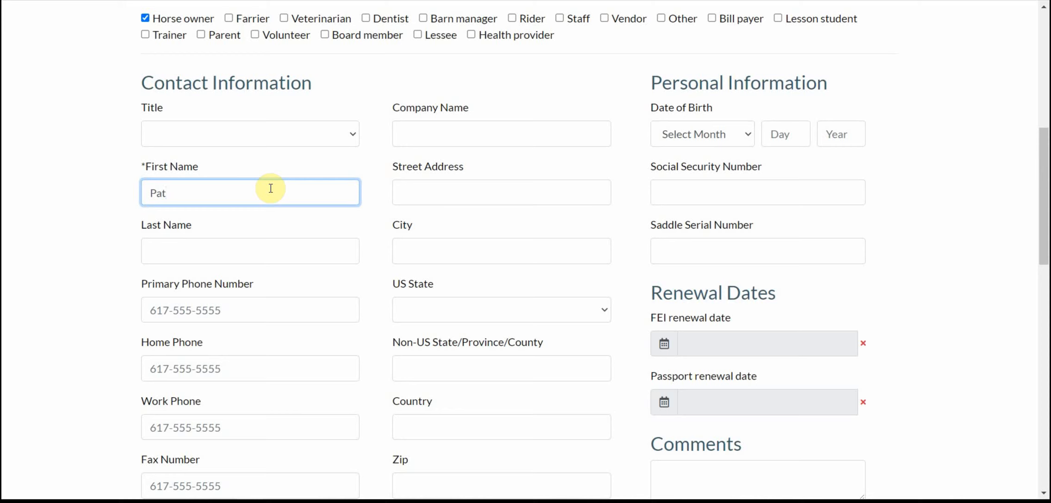
pyautogui.click(209, 254)
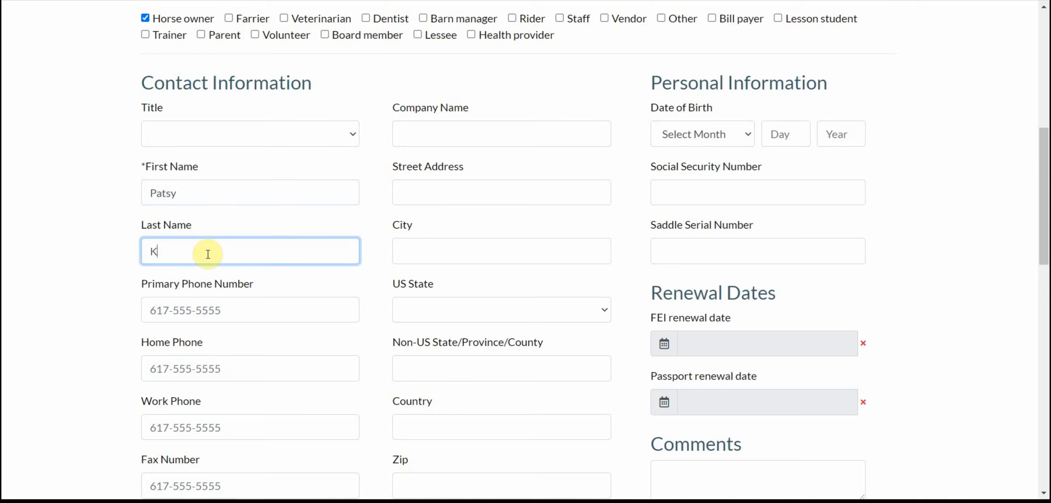
pyautogui.scroll(-2, 208, 254)
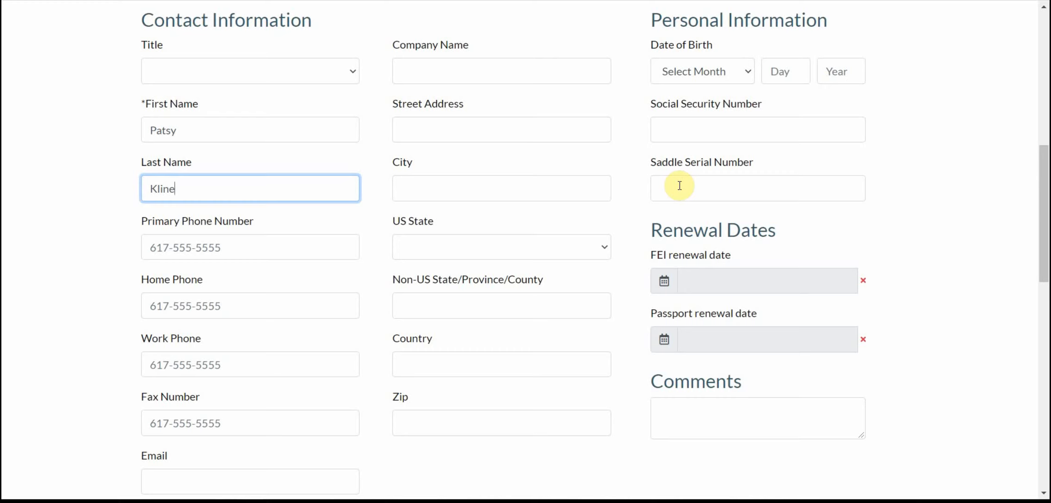
pyautogui.scroll(-2, 680, 185)
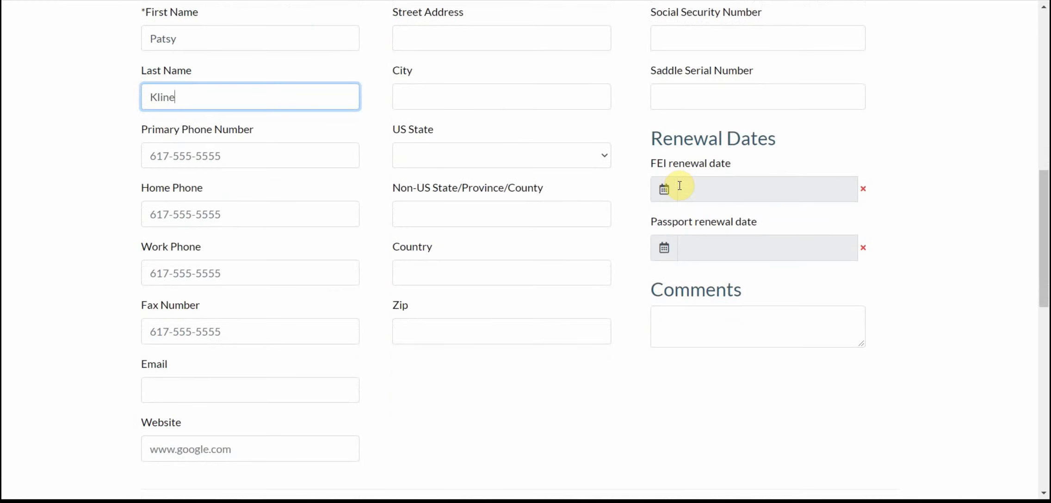
pyautogui.scroll(-2, 679, 186)
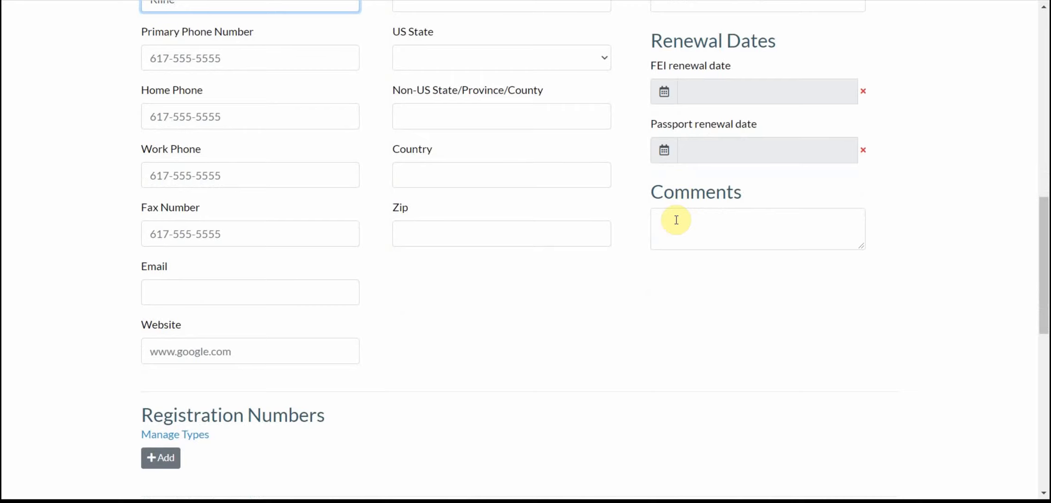
pyautogui.scroll(-2, 676, 220)
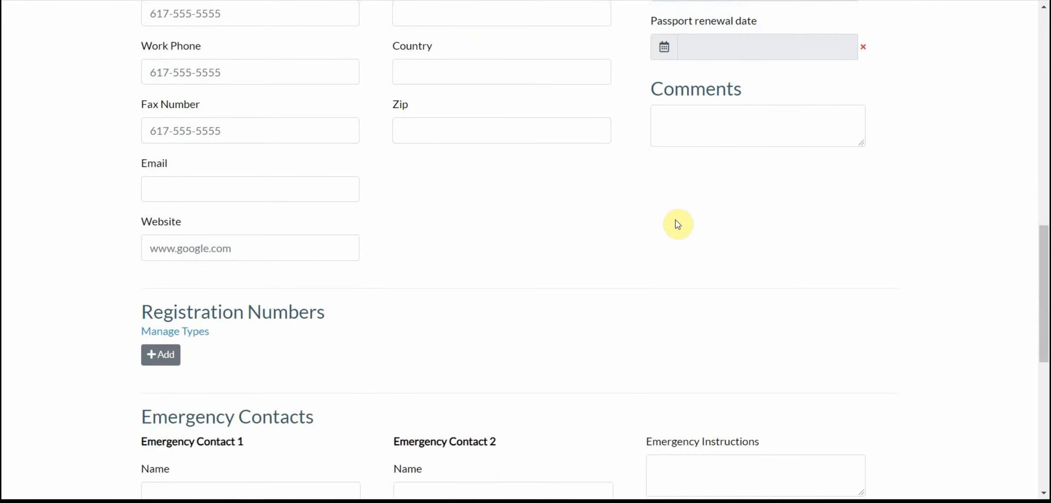
pyautogui.scroll(-3, 677, 224)
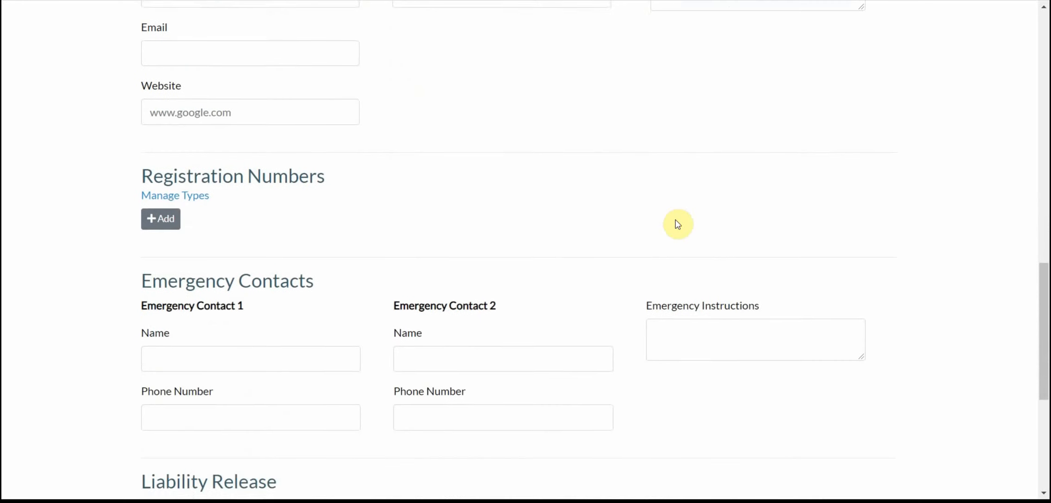
pyautogui.scroll(-2, 677, 224)
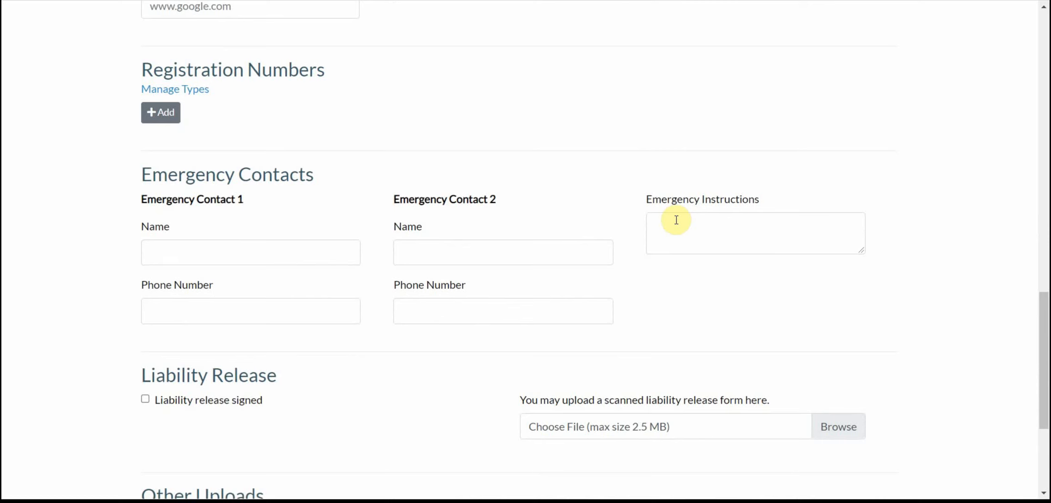
# Step: Add a USEF Number registration entry and fill in the contact's USEF number
pyautogui.click(163, 113)
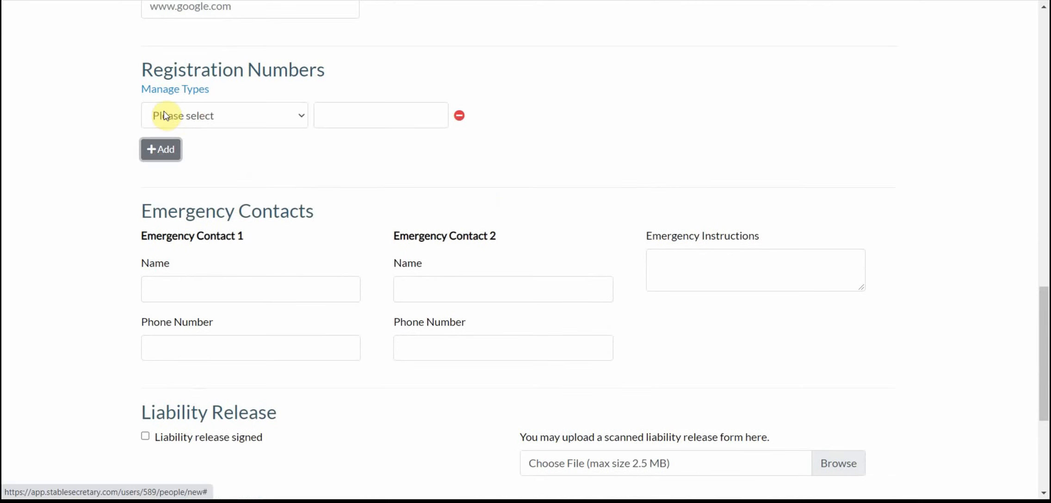
pyautogui.click(189, 116)
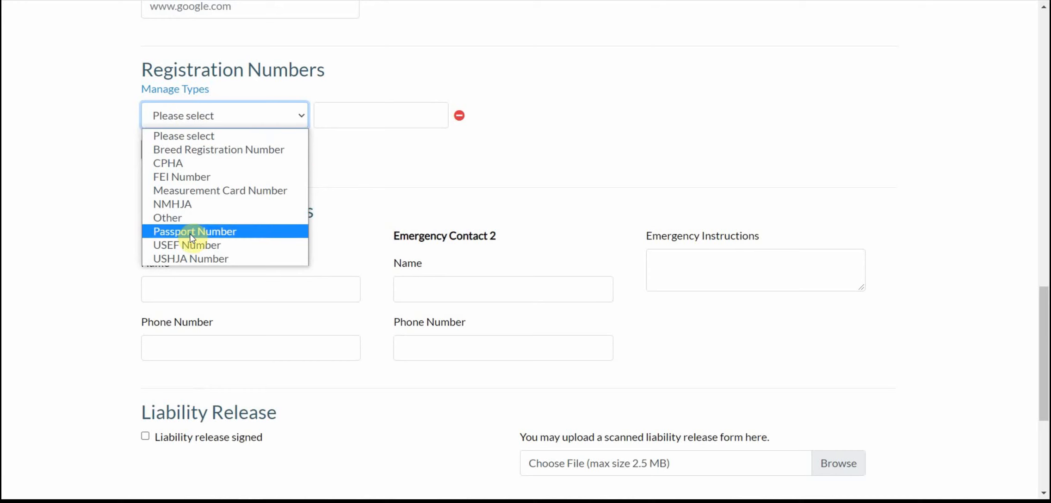
pyautogui.click(192, 245)
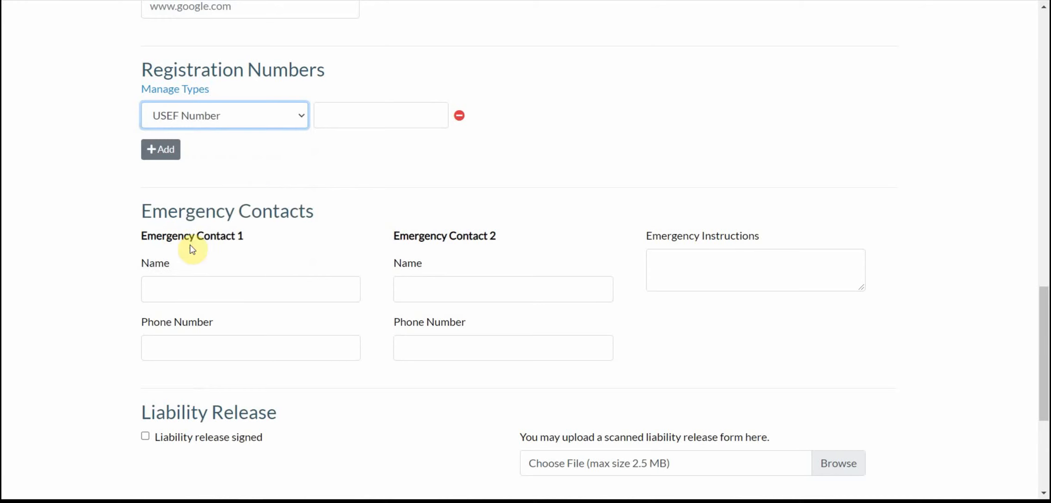
pyautogui.click(353, 117)
pyautogui.write('789990')
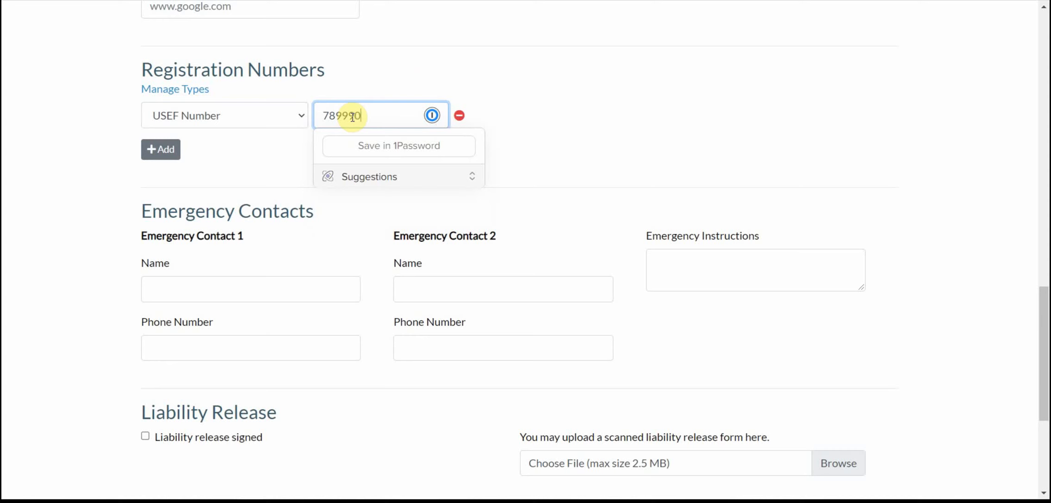
pyautogui.click(401, 75)
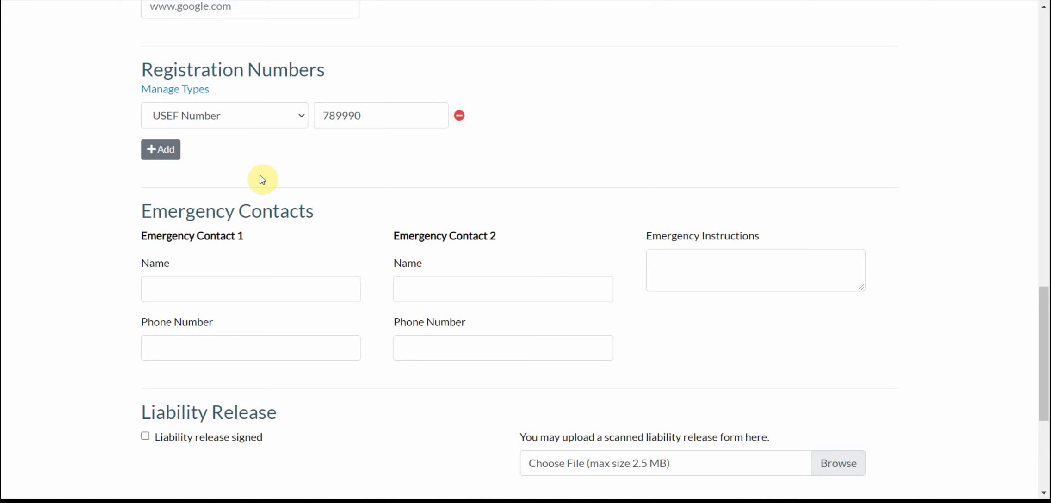
pyautogui.scroll(-3, 262, 179)
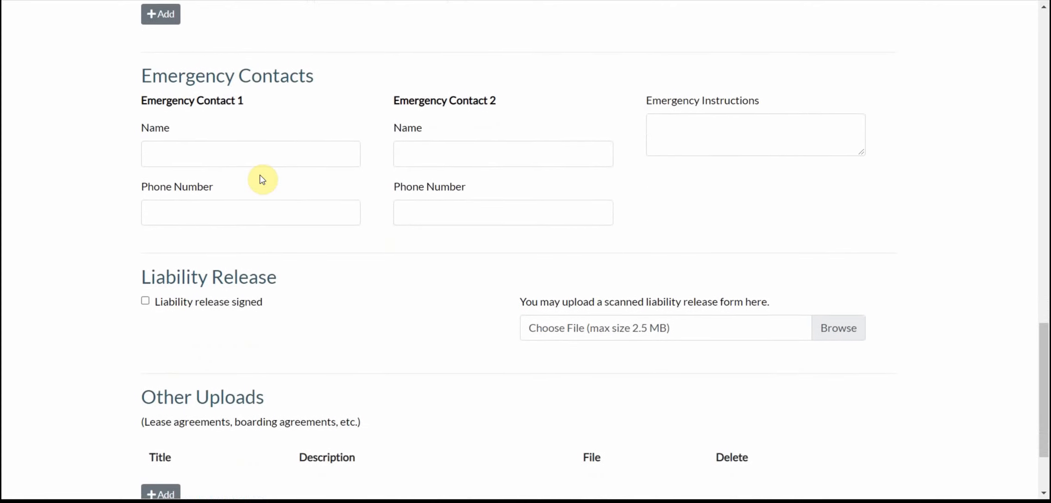
pyautogui.scroll(-1, 262, 179)
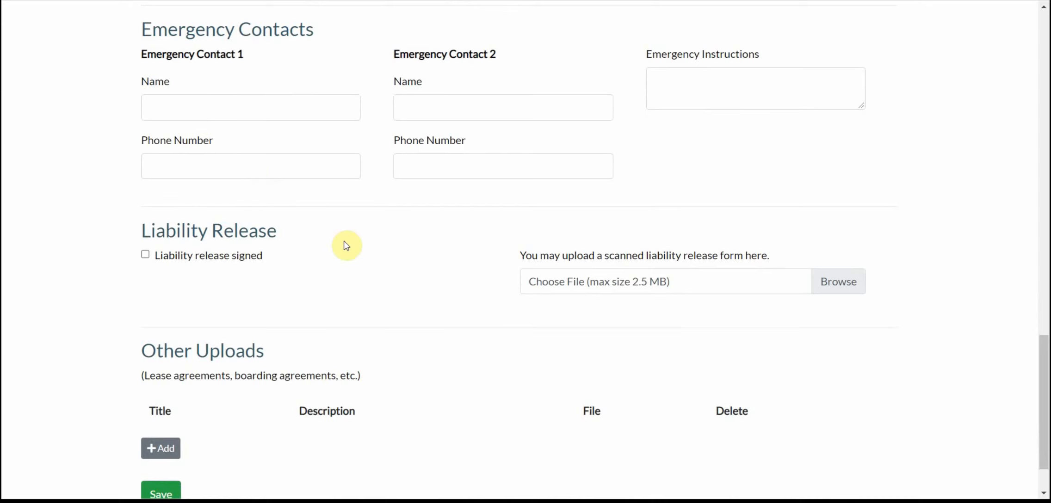
pyautogui.scroll(-2, 346, 246)
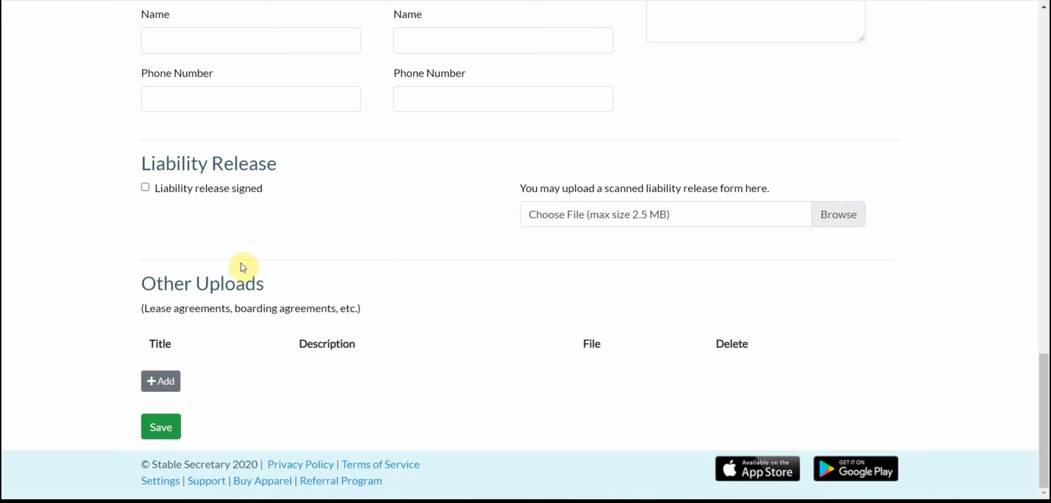
pyautogui.click(167, 383)
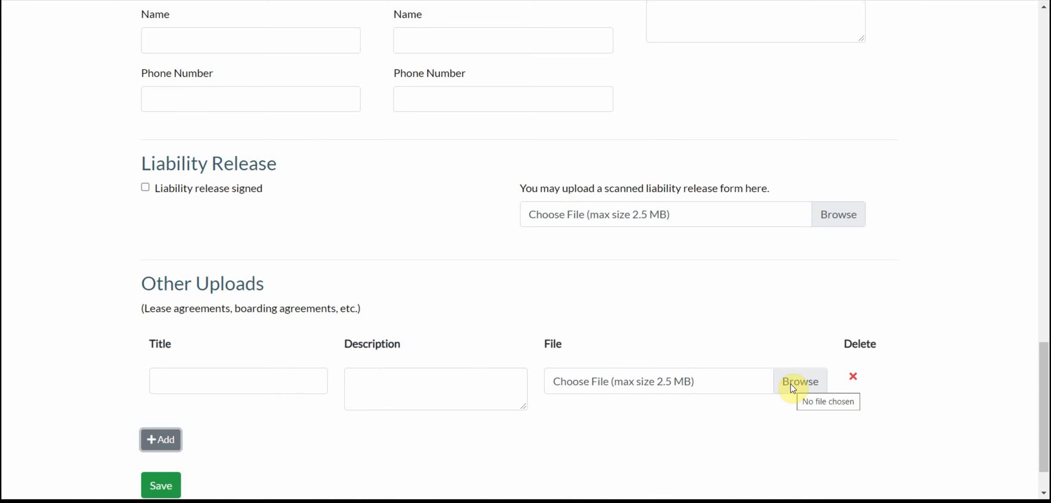
pyautogui.click(853, 378)
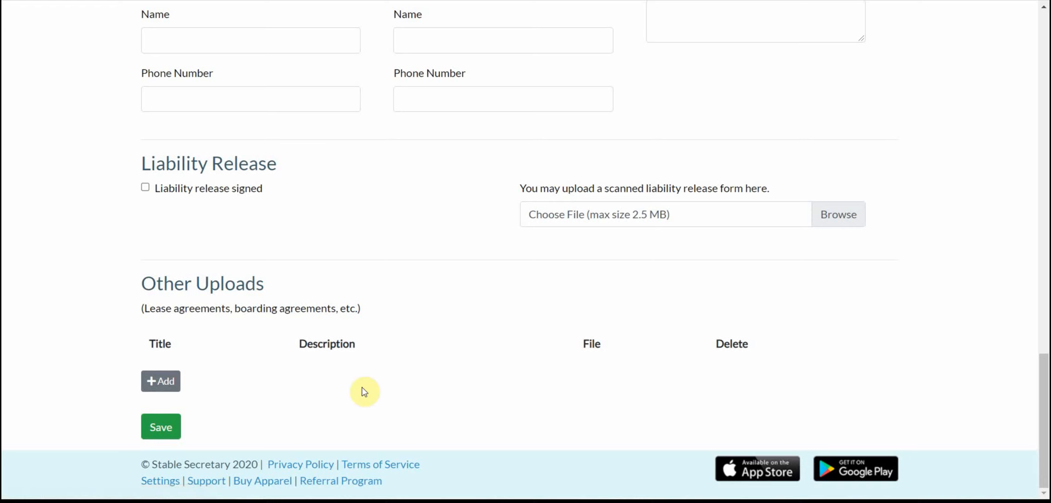
# Step: Save the horse-owner contact and open their profile through the Horse or Contact search
pyautogui.click(160, 427)
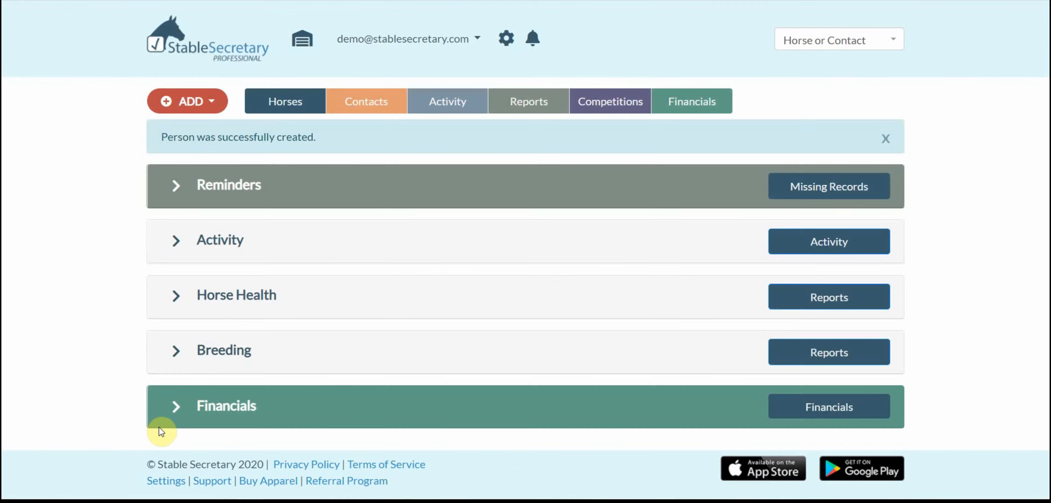
pyautogui.click(370, 103)
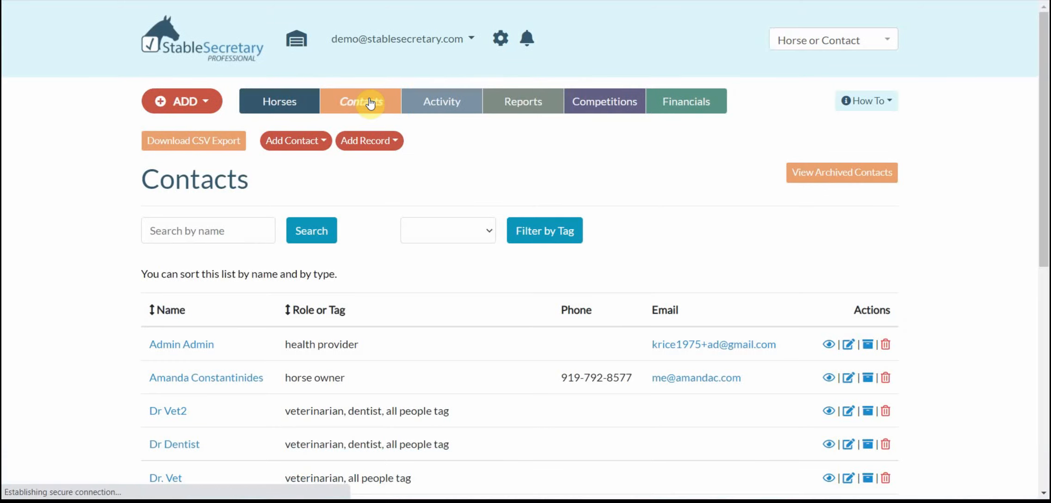
pyautogui.click(831, 40)
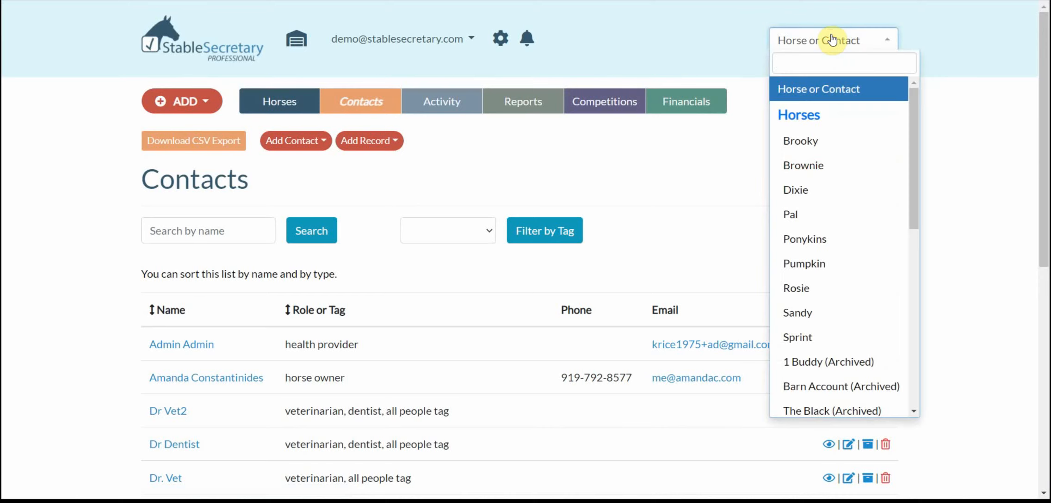
pyautogui.scroll(-5, 811, 243)
pyautogui.scroll(-4, 814, 251)
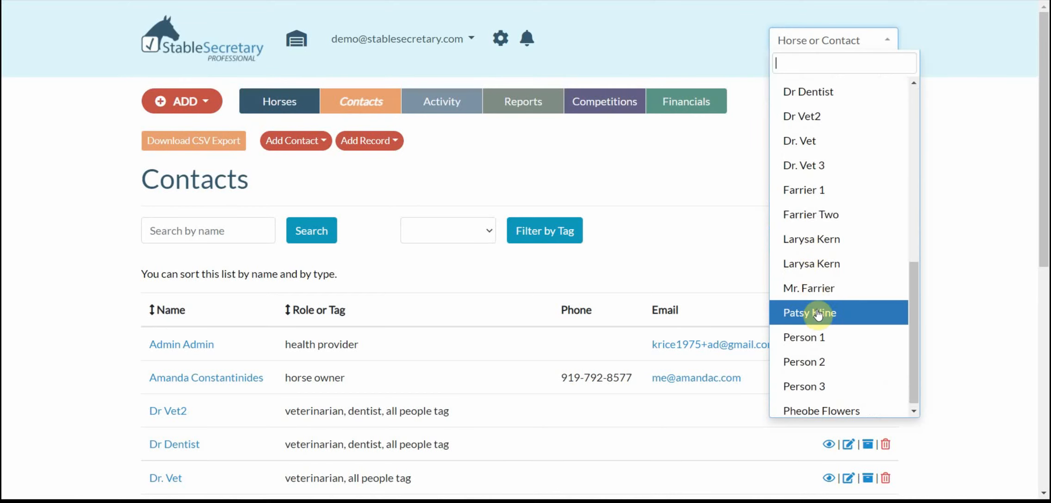
pyautogui.write('pat')
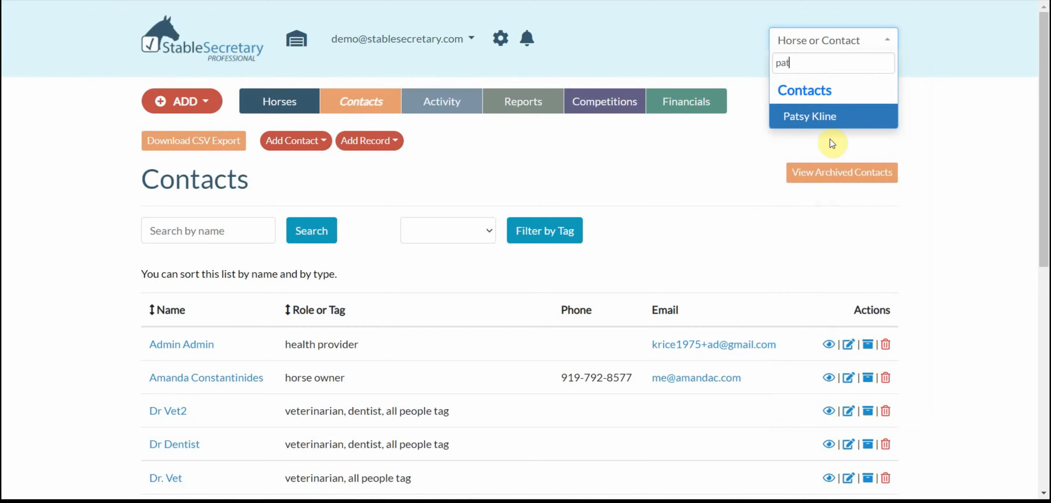
pyautogui.click(817, 116)
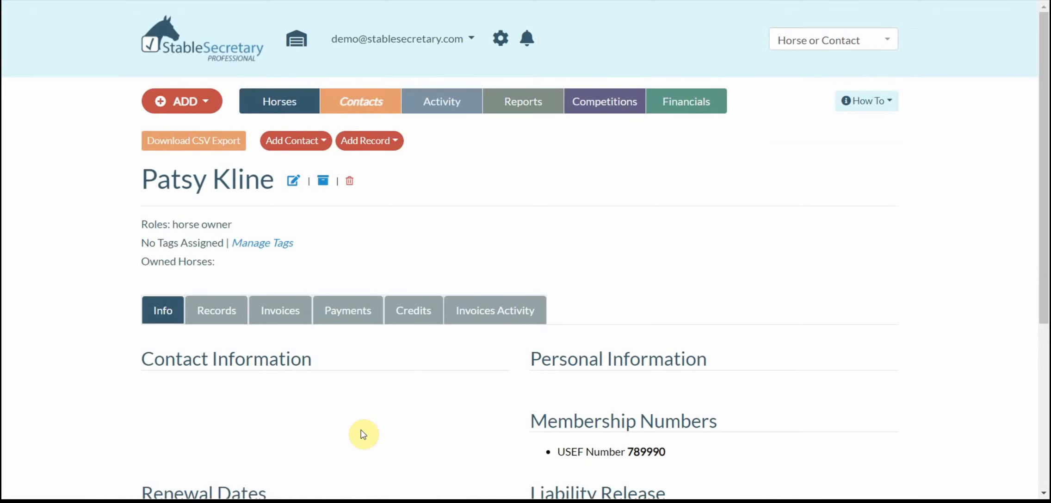
pyautogui.scroll(-3, 360, 430)
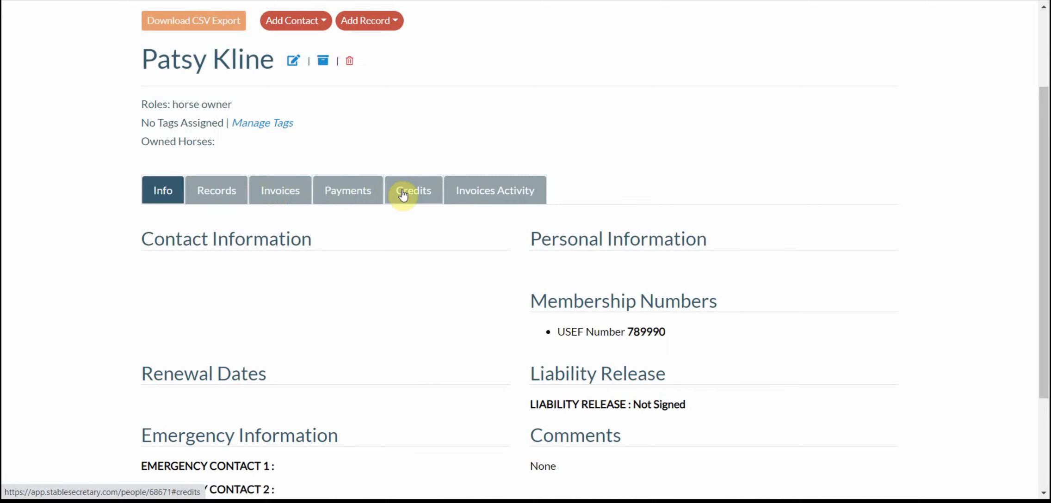
pyautogui.scroll(3, 453, 179)
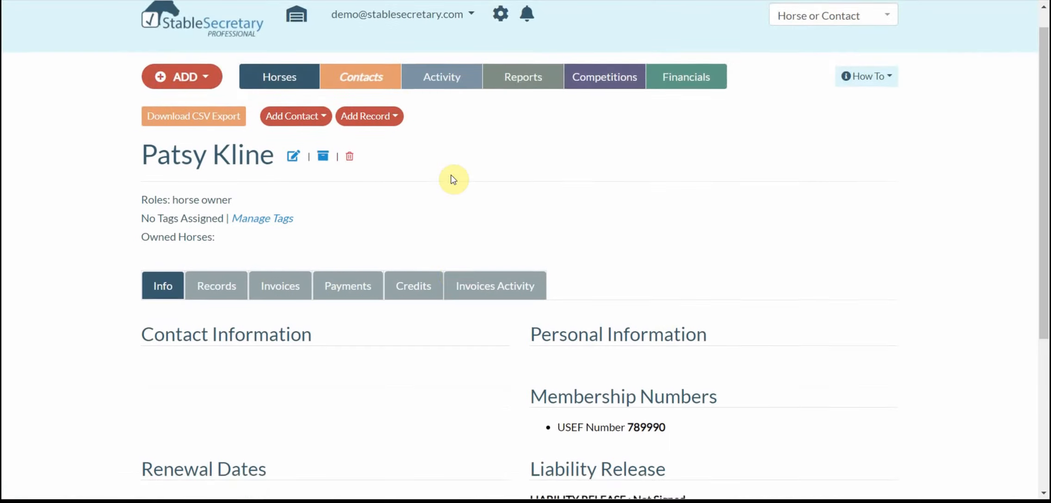
# Step: Scroll through the Contacts list to confirm the new horse owner appears, then return to the top
pyautogui.click(368, 95)
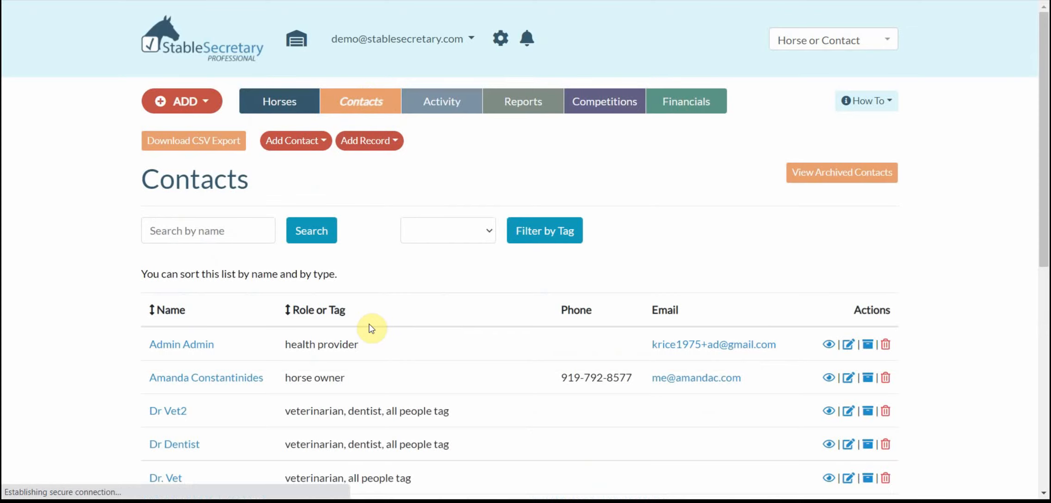
pyautogui.scroll(-3, 371, 320)
pyautogui.scroll(-5, 371, 329)
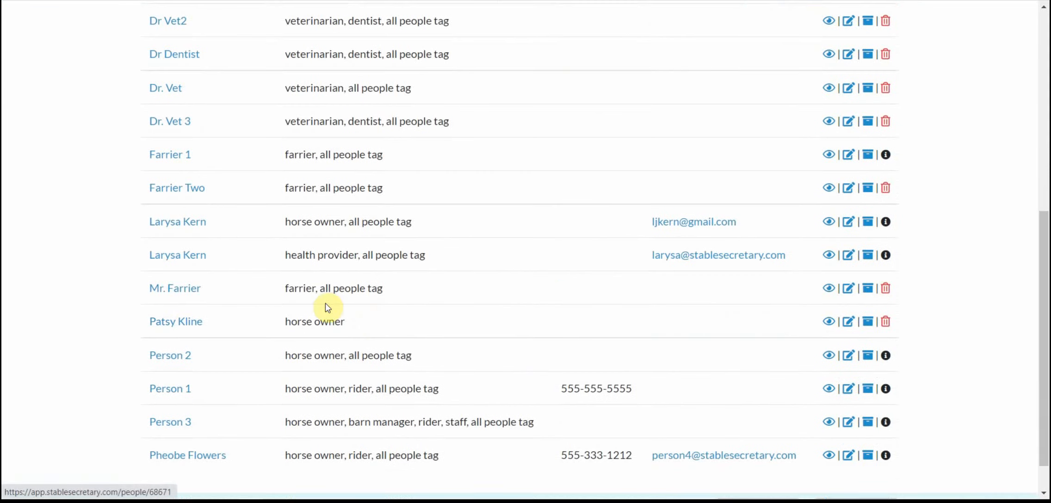
pyautogui.scroll(1, 372, 305)
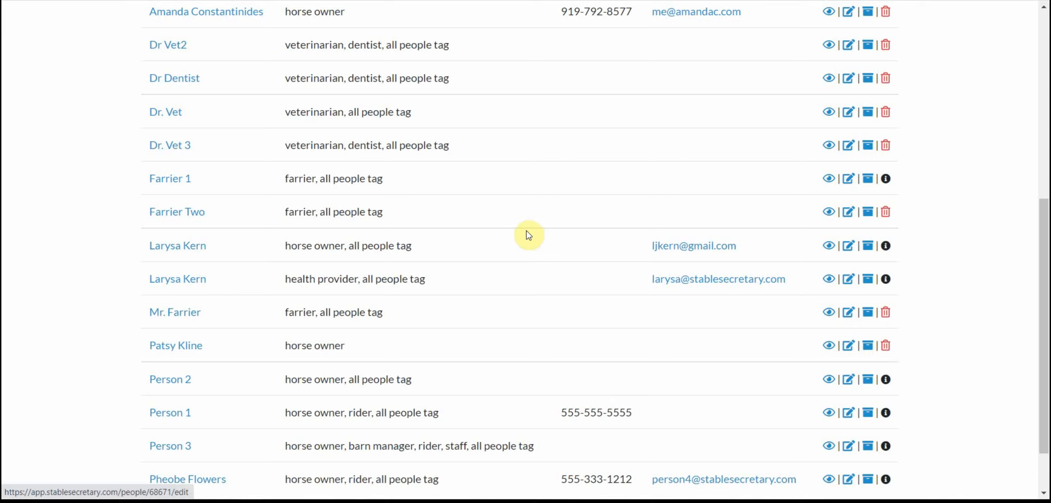
pyautogui.scroll(6, 527, 232)
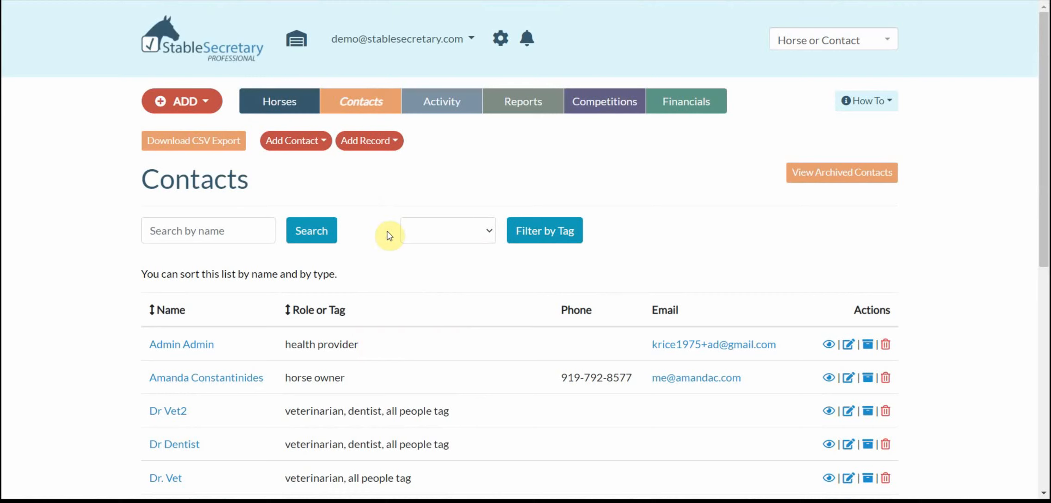
# Step: Start adding Contacts - Basic Profile in bulk with one empty contact row
pyautogui.click(320, 144)
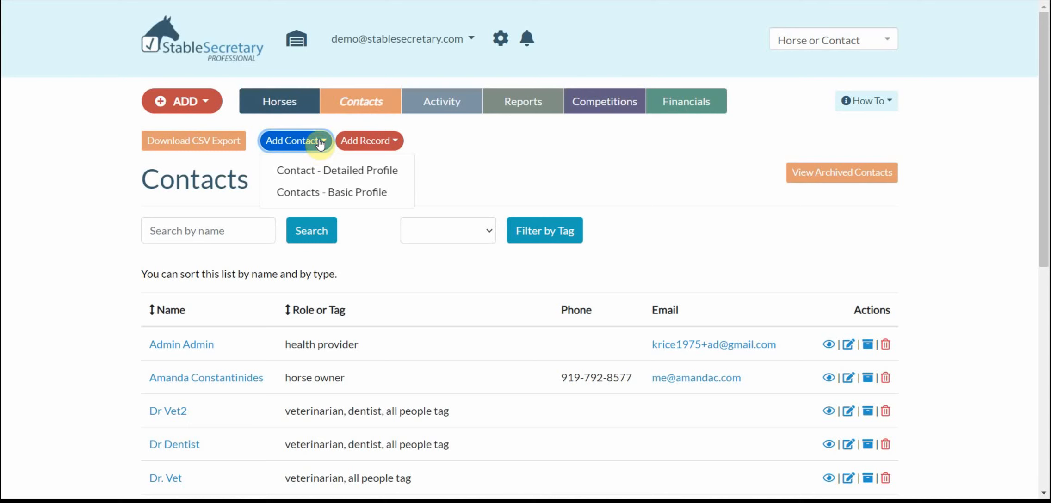
pyautogui.click(330, 193)
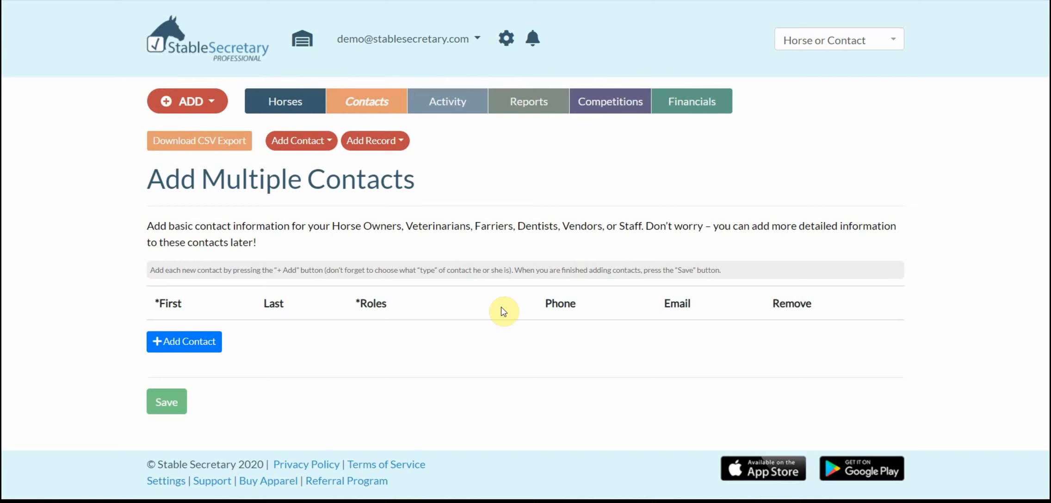
pyautogui.click(196, 342)
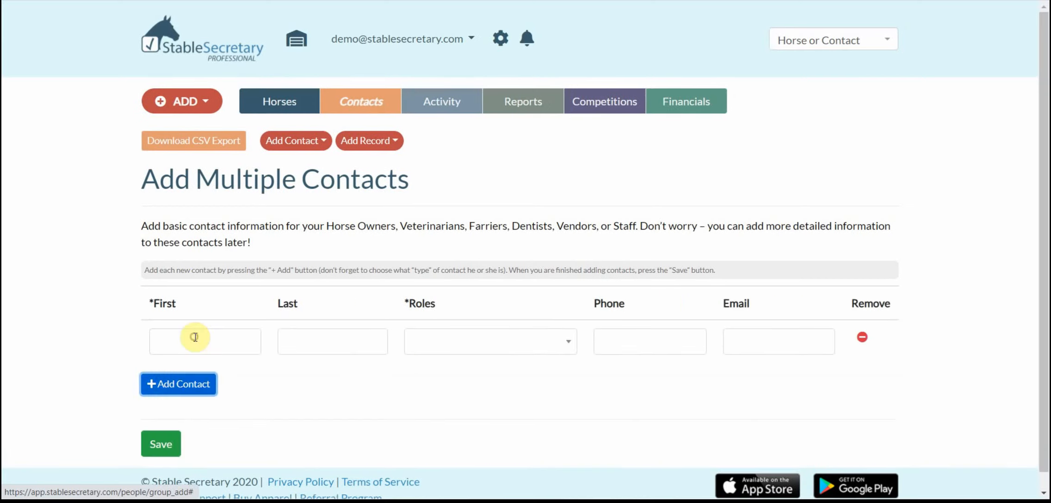
pyautogui.scroll(-1, 422, 354)
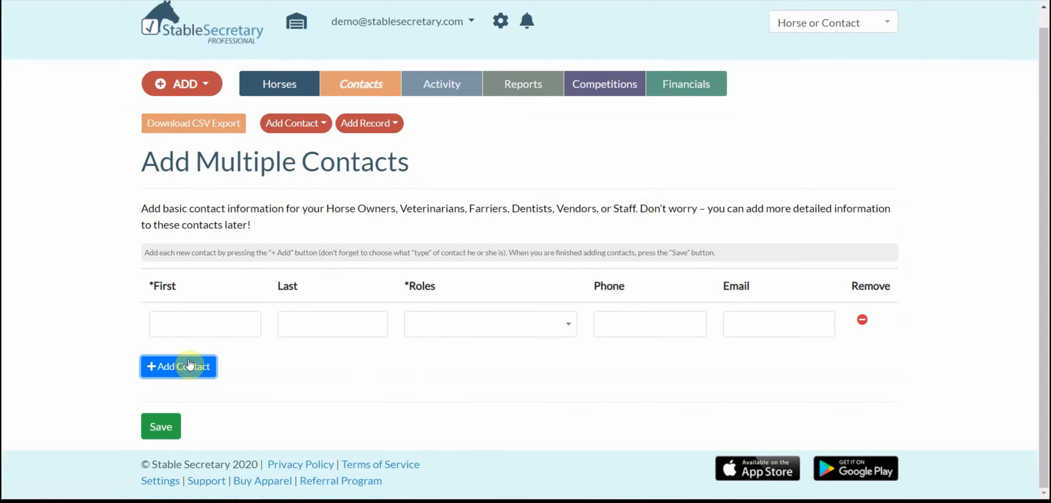
# Step: Fill the first row with the contact's first and last name and the farrier role, then add a second row
pyautogui.click(223, 323)
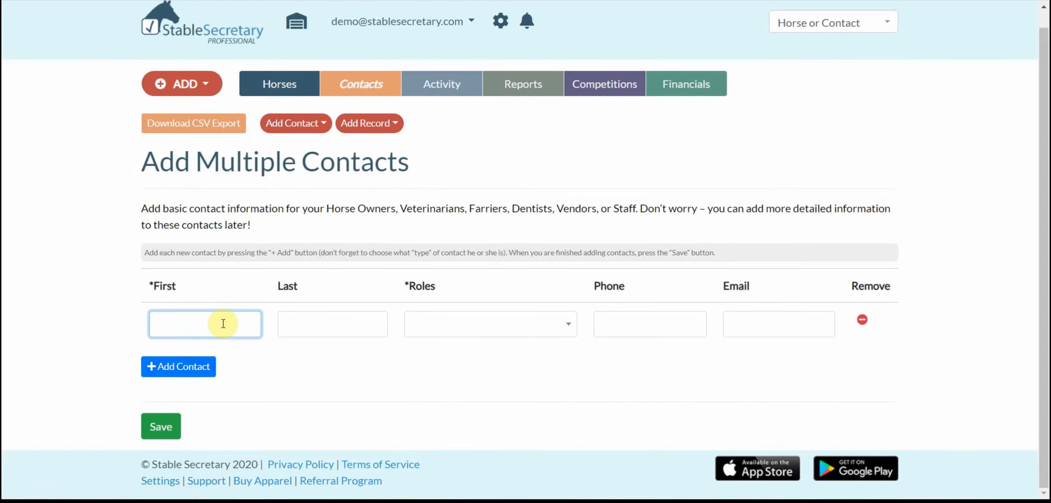
pyautogui.click(341, 324)
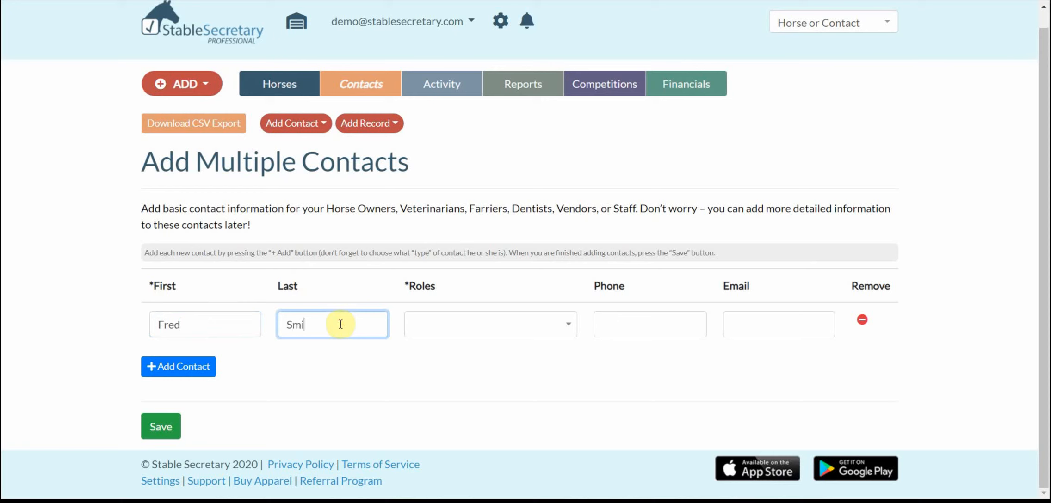
pyautogui.click(468, 328)
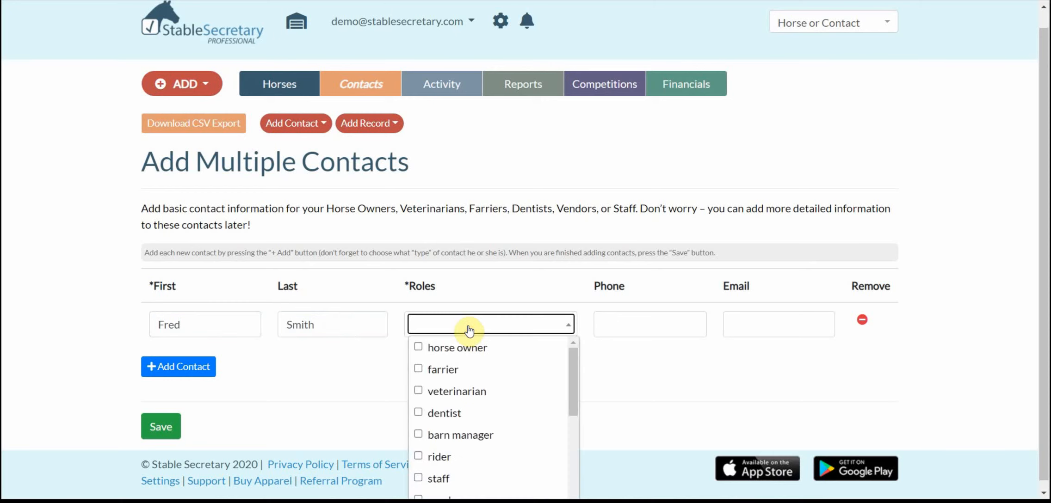
pyautogui.click(419, 368)
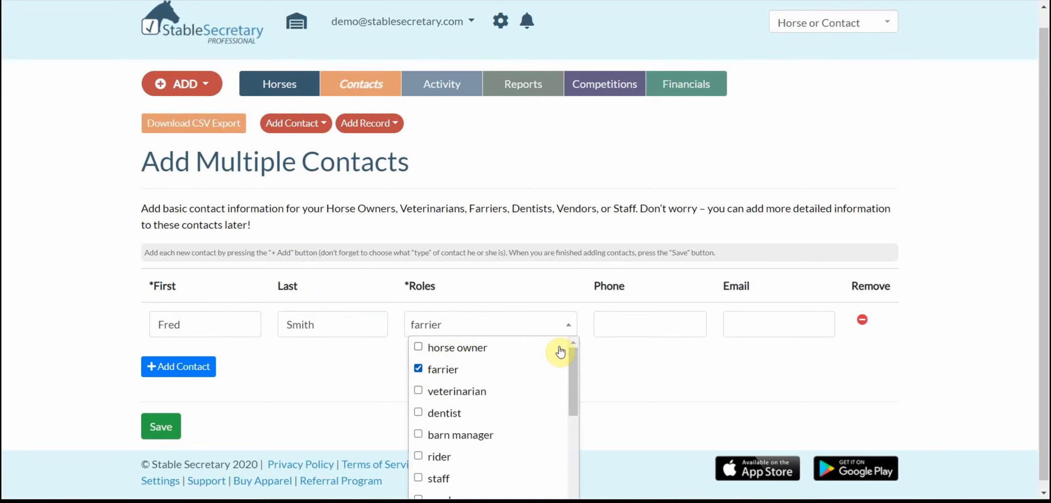
pyautogui.click(629, 366)
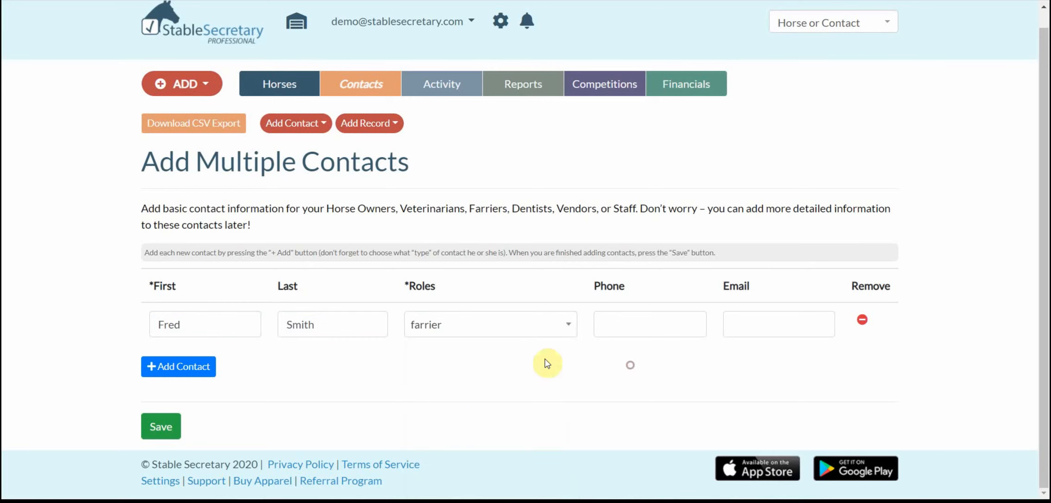
pyautogui.click(185, 371)
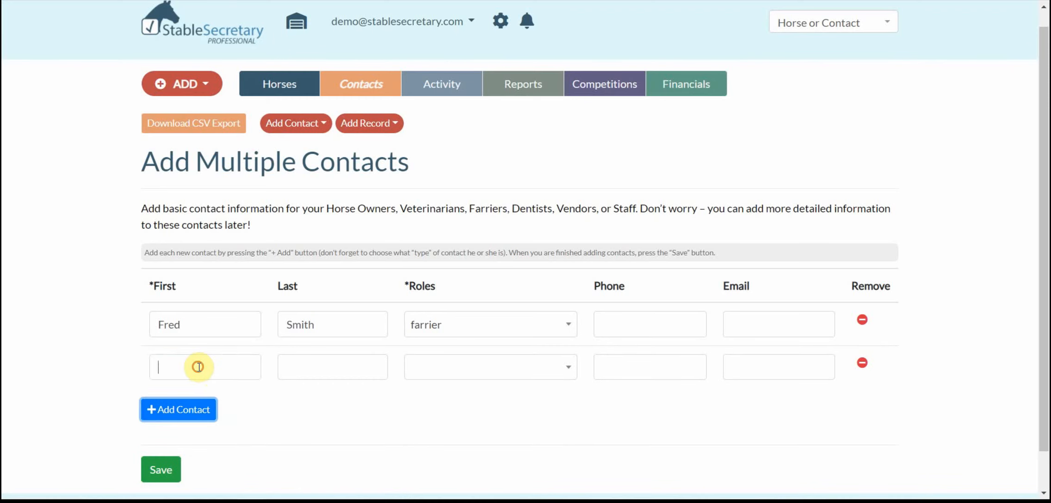
# Step: Fill the second row with the contact's first and last name and the veterinarian role
pyautogui.click(199, 368)
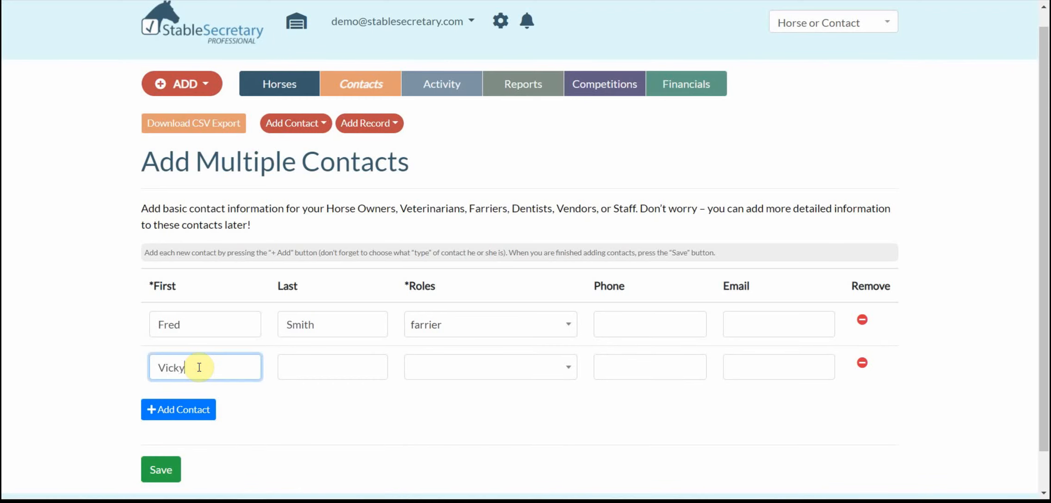
pyautogui.click(319, 365)
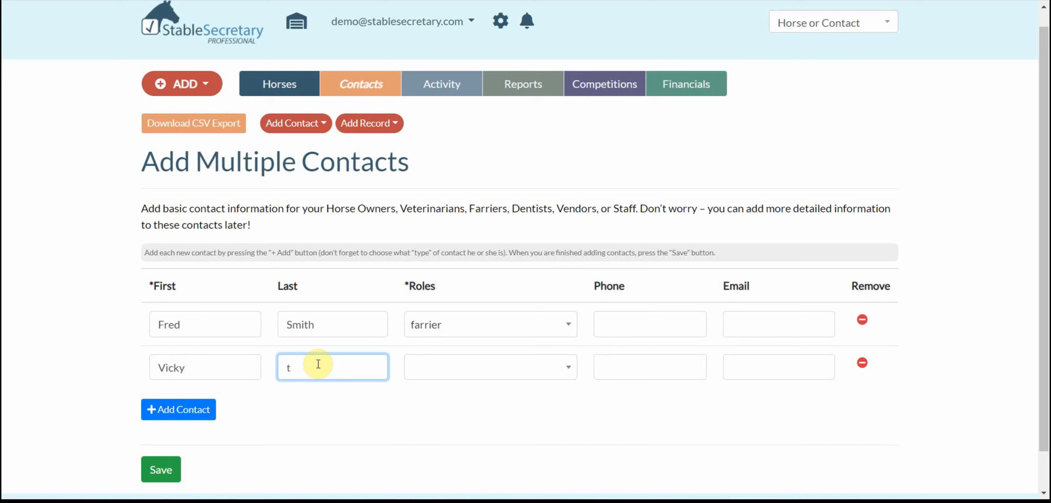
pyautogui.click(431, 373)
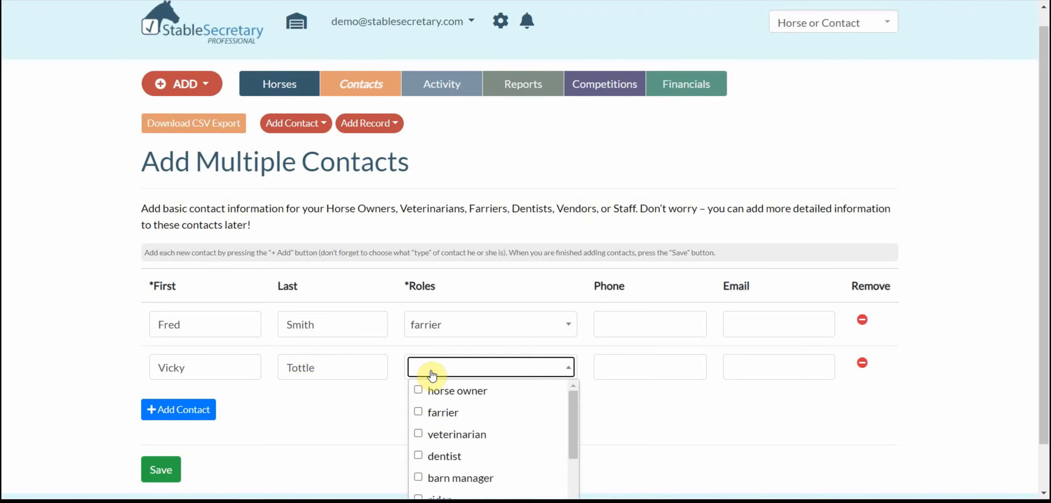
pyautogui.click(417, 436)
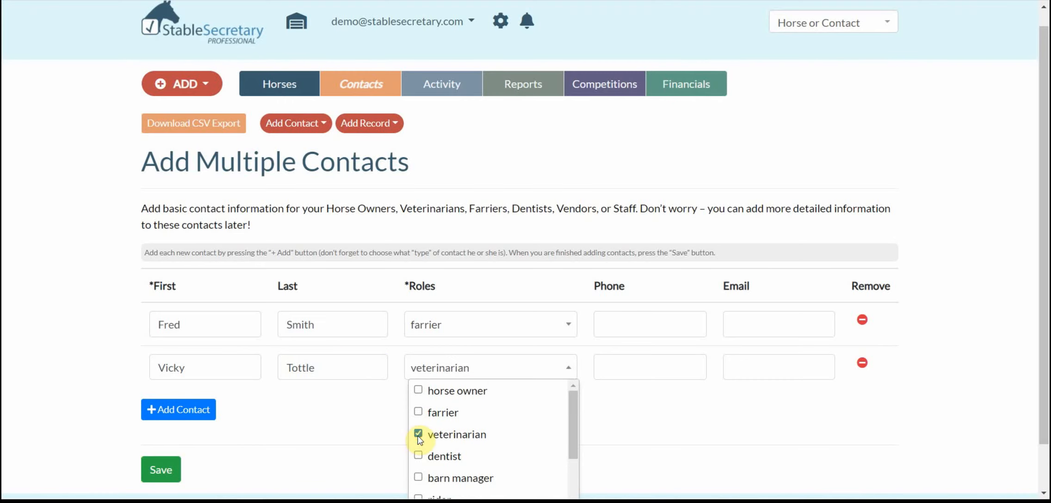
pyautogui.scroll(-1, 313, 431)
pyautogui.click(328, 391)
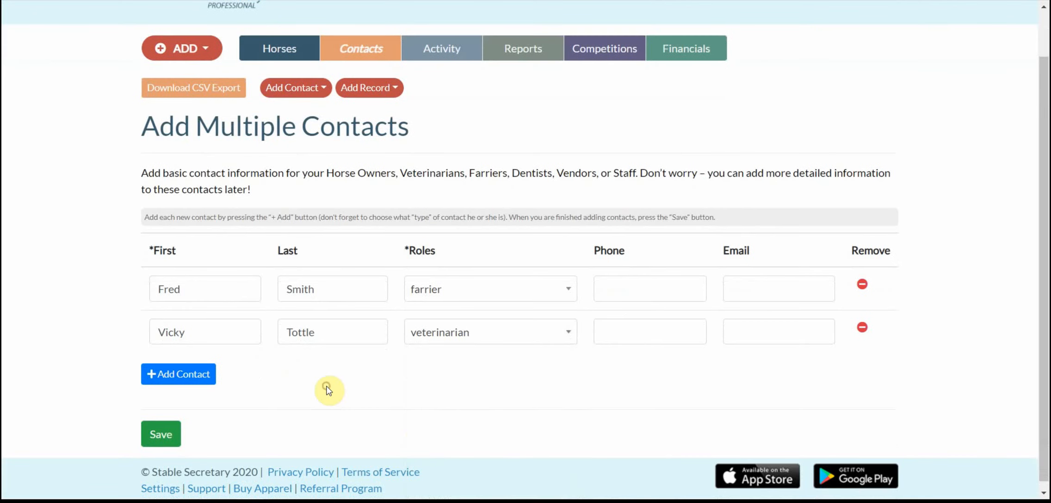
pyautogui.scroll(-1, 330, 391)
# Step: Save both new contacts and check the Contacts list shows the new farrier and veterinarian
pyautogui.click(169, 428)
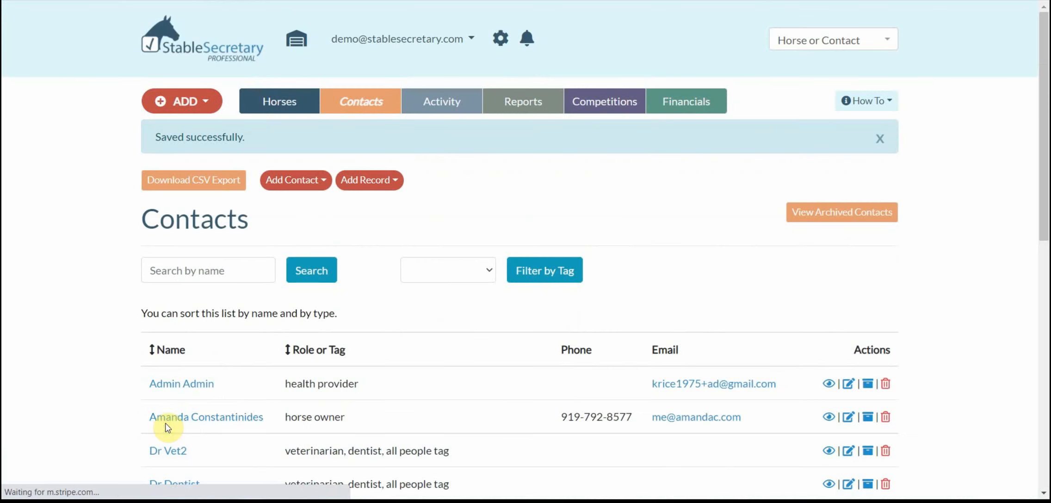
pyautogui.scroll(-4, 354, 319)
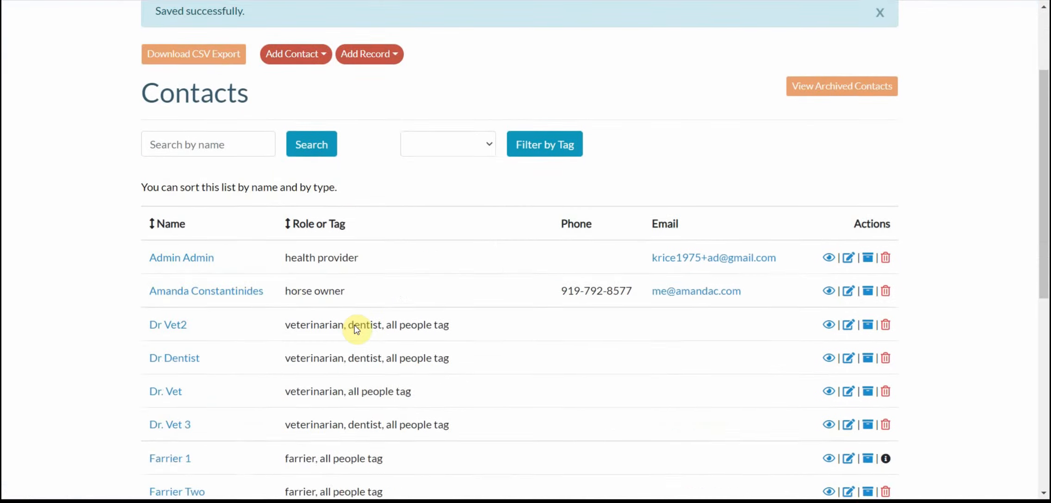
pyautogui.scroll(-3, 354, 324)
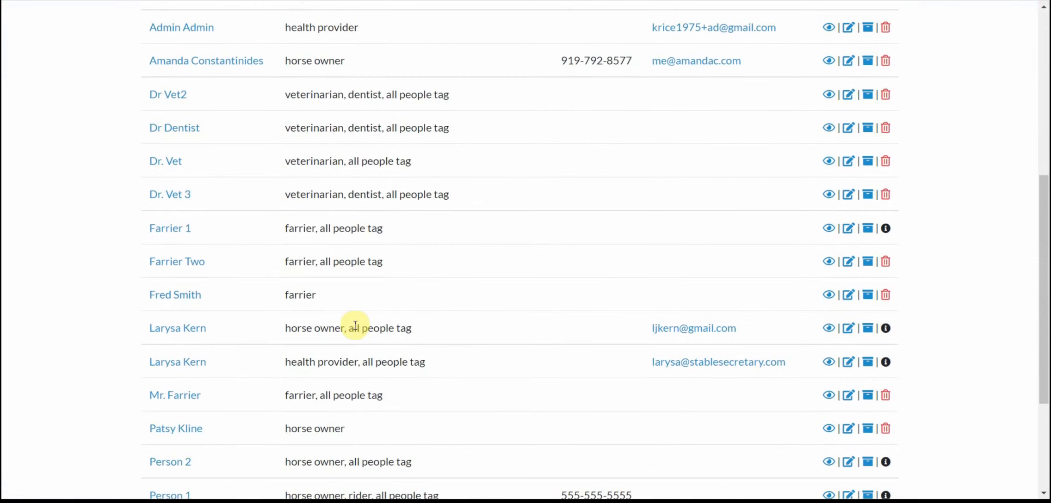
pyautogui.moveTo(209, 296); pyautogui.dragTo(144, 296)
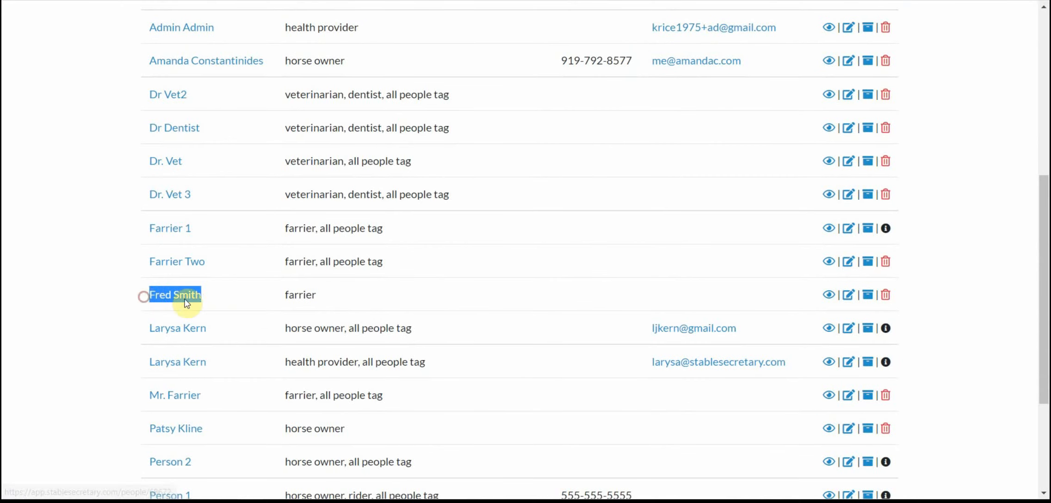
pyautogui.scroll(-4, 257, 324)
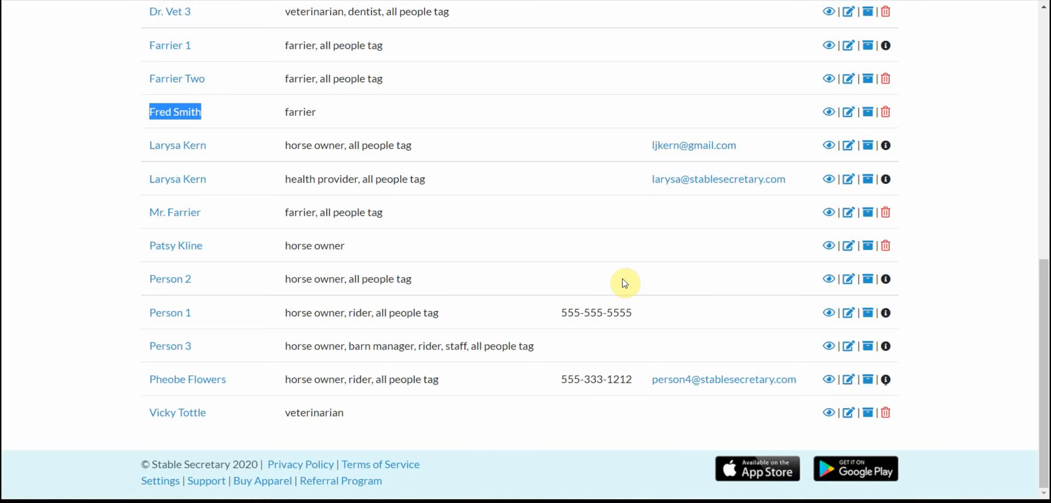
pyautogui.scroll(10, 622, 279)
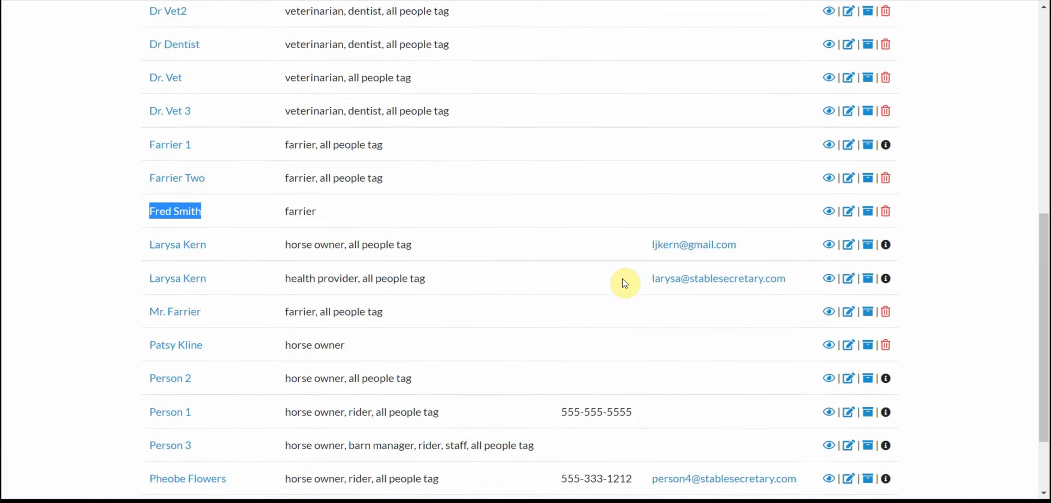